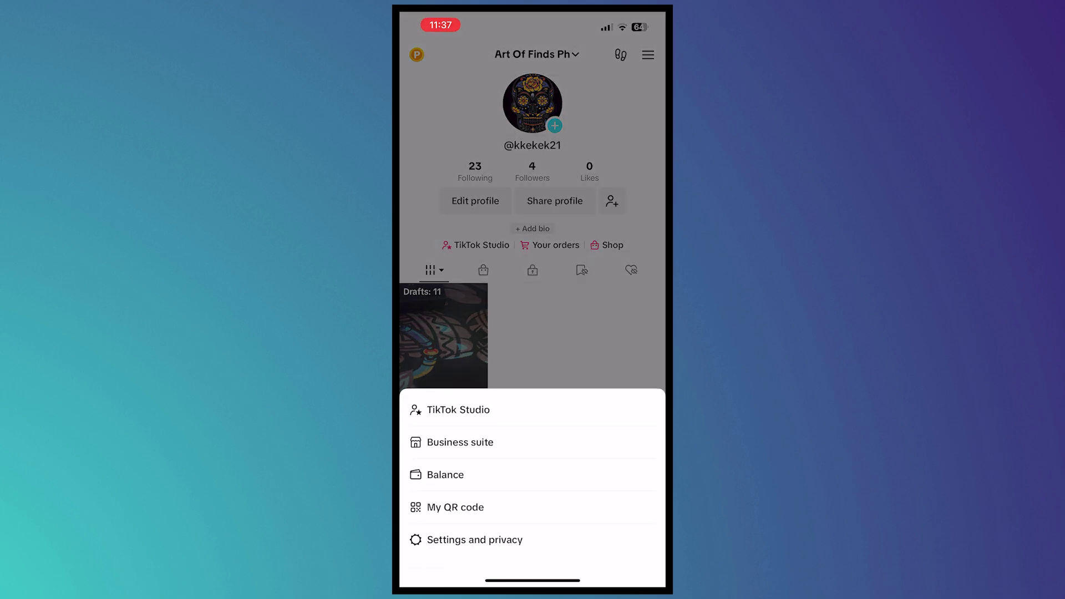
Step: Open Settings and privacy from the profile menu
left_click(474, 539)
scroll(533, 334, "down", 5)
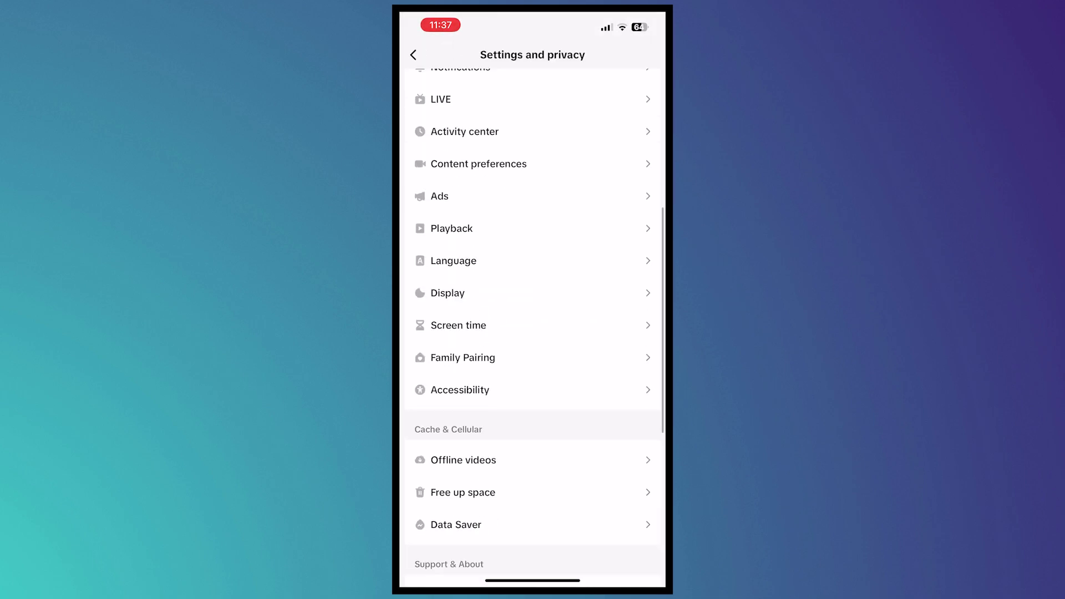
scroll(532, 333, "down", 5)
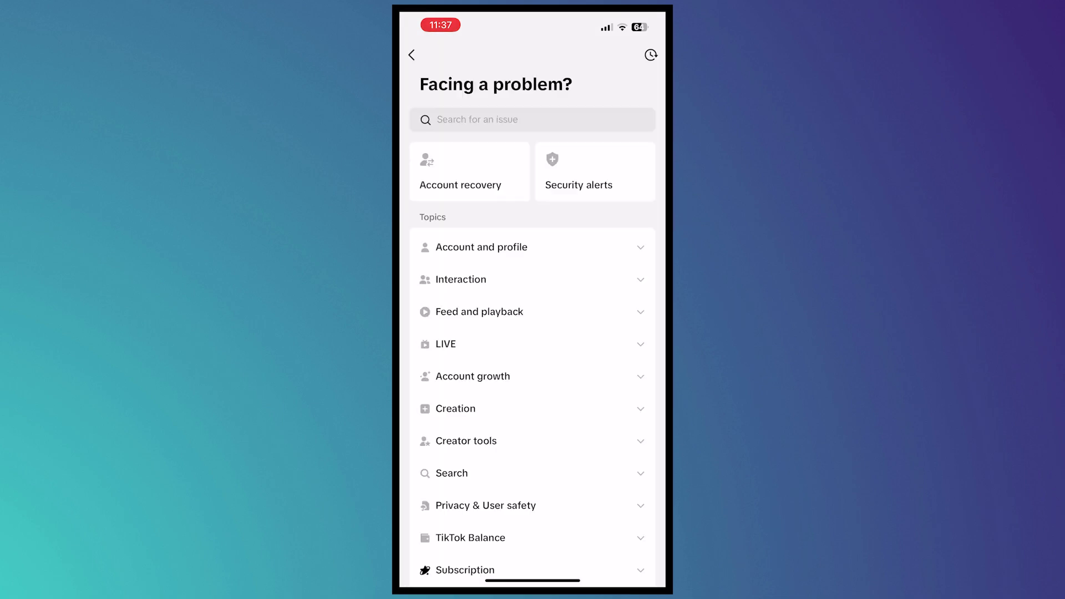
scroll(532, 344, "down", 1)
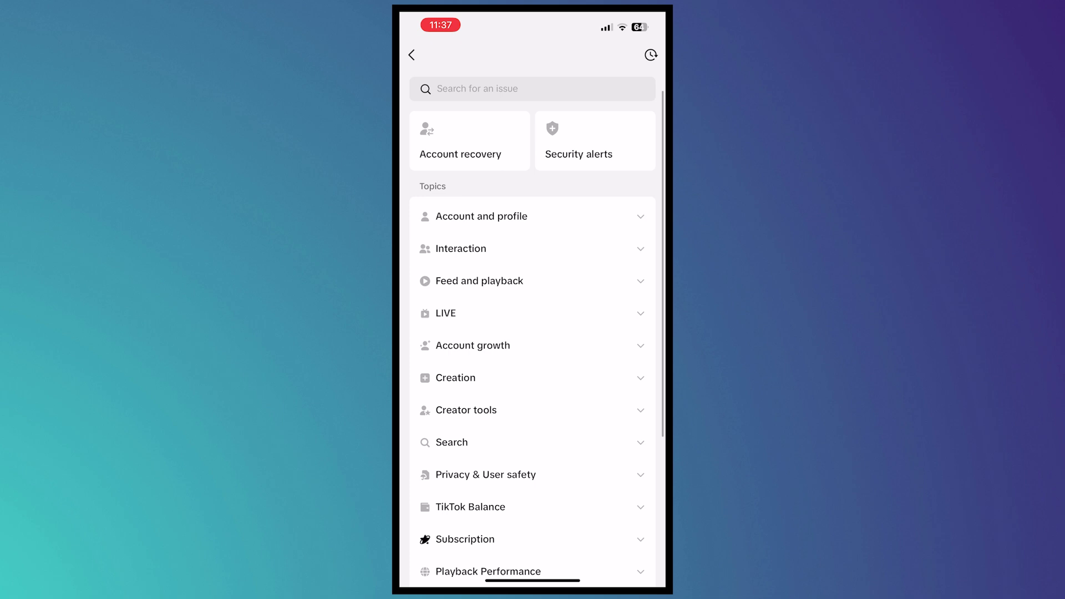
Step: Browse the Report a problem topics and expand Interaction to reach Direct message help
left_click(411, 56)
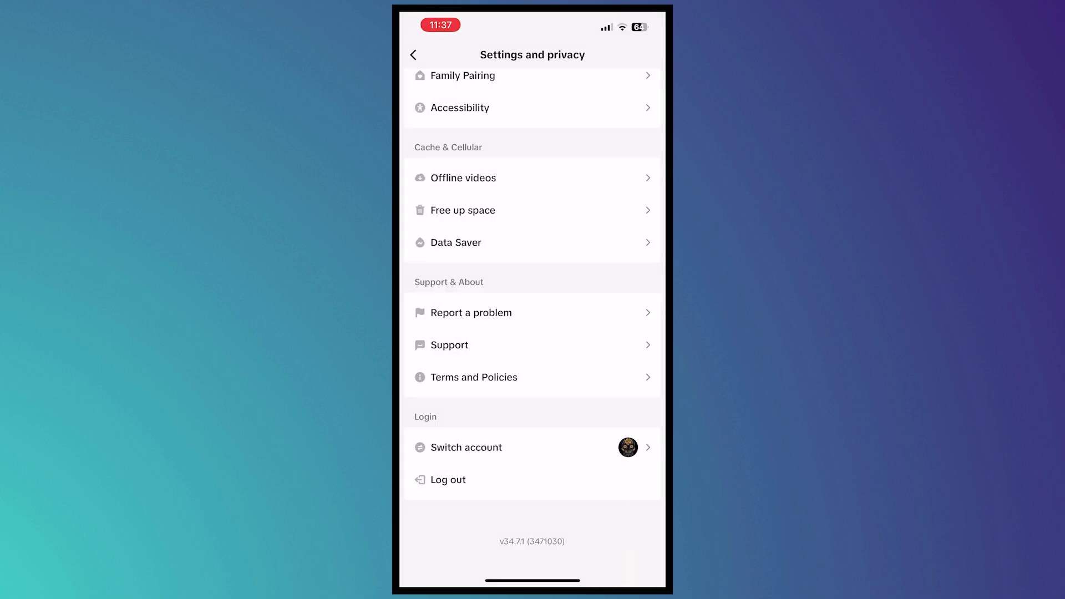
scroll(533, 316, "up", 2)
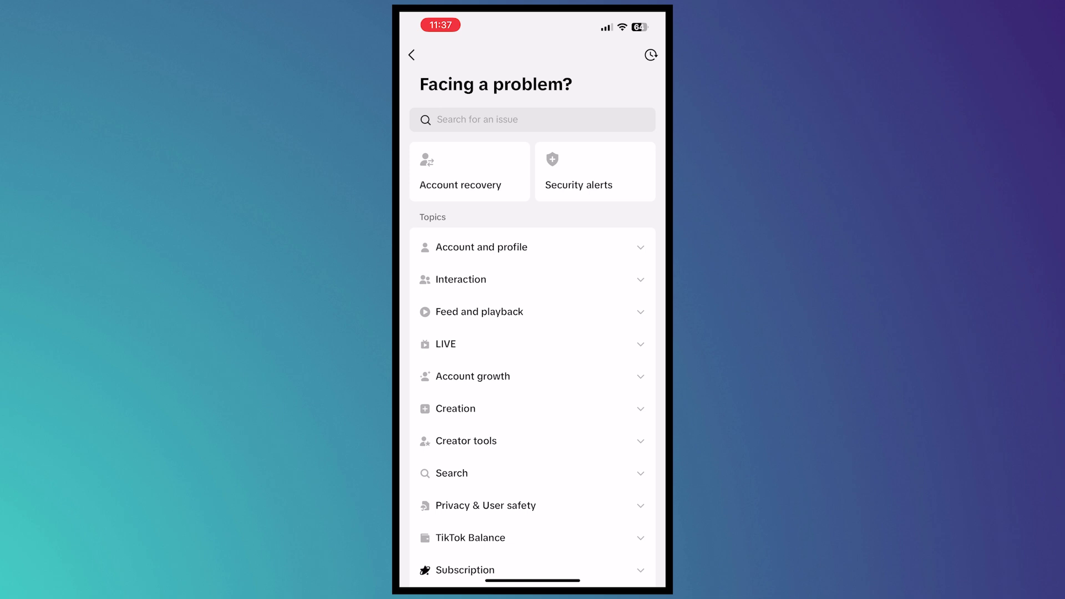
left_click(480, 311)
left_click(461, 278)
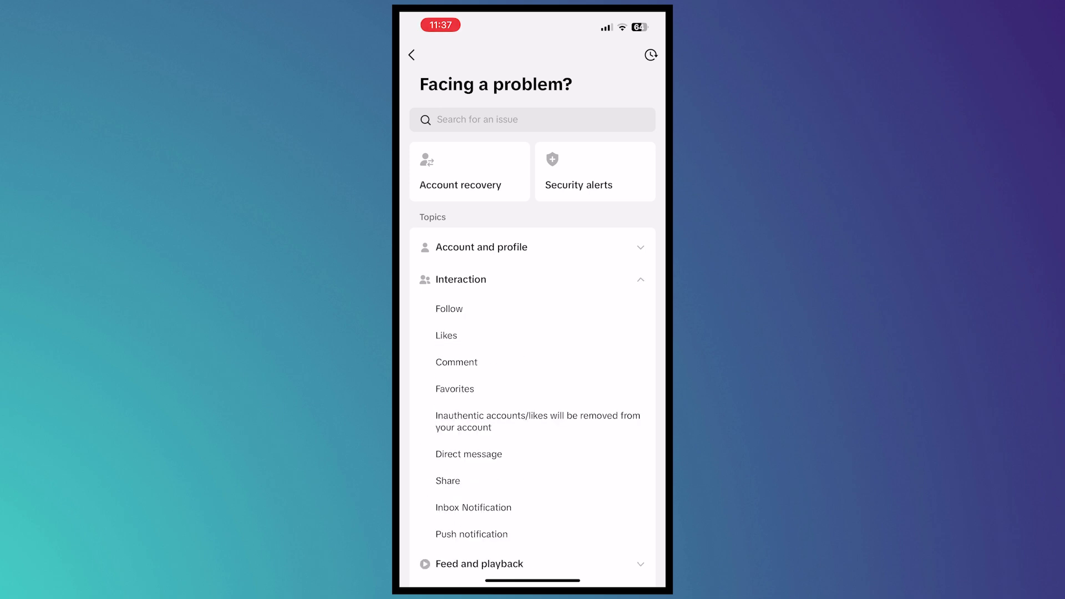
scroll(533, 366, "down", 2)
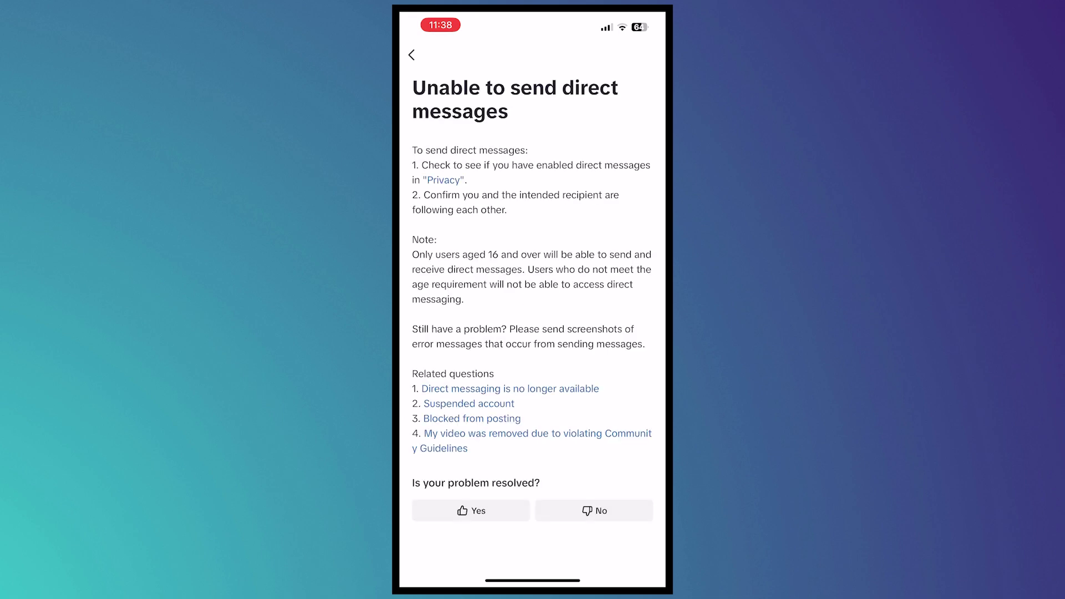
Step: Answer No to 'Is your problem resolved?' and choose Need more help for a support ticket
left_click(594, 510)
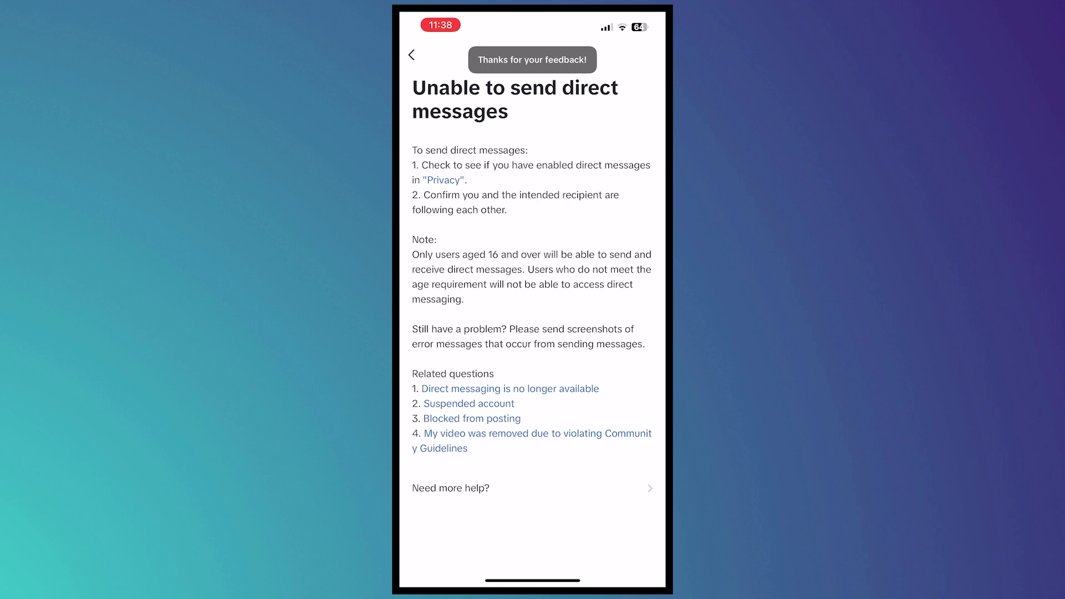
left_click(450, 488)
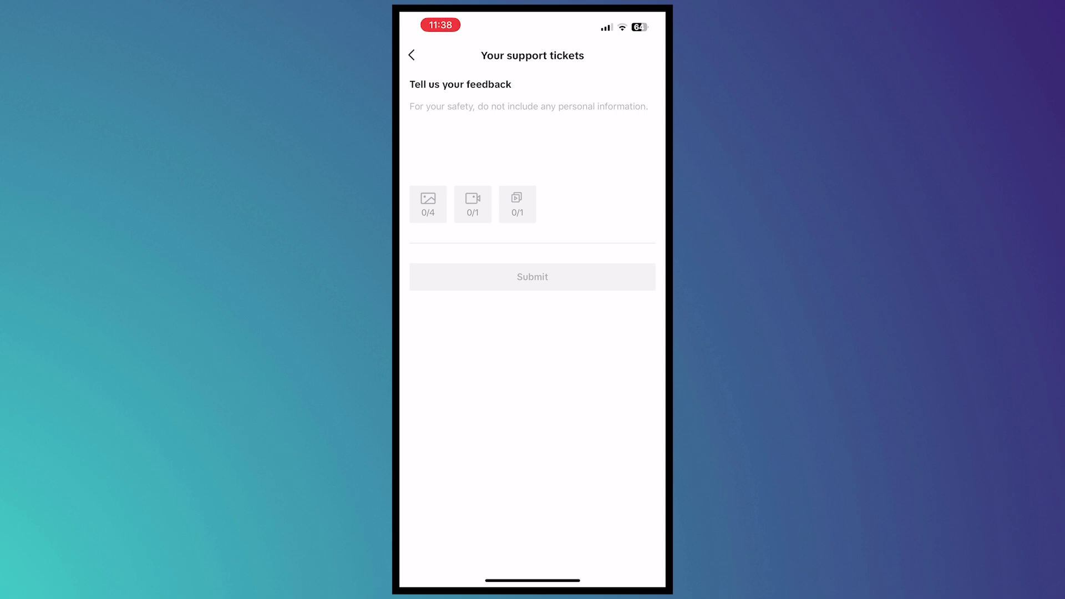
Step: Start the 'Tell us your feedback' message explaining the guideline-violation messaging ban is an error
left_click(528, 133)
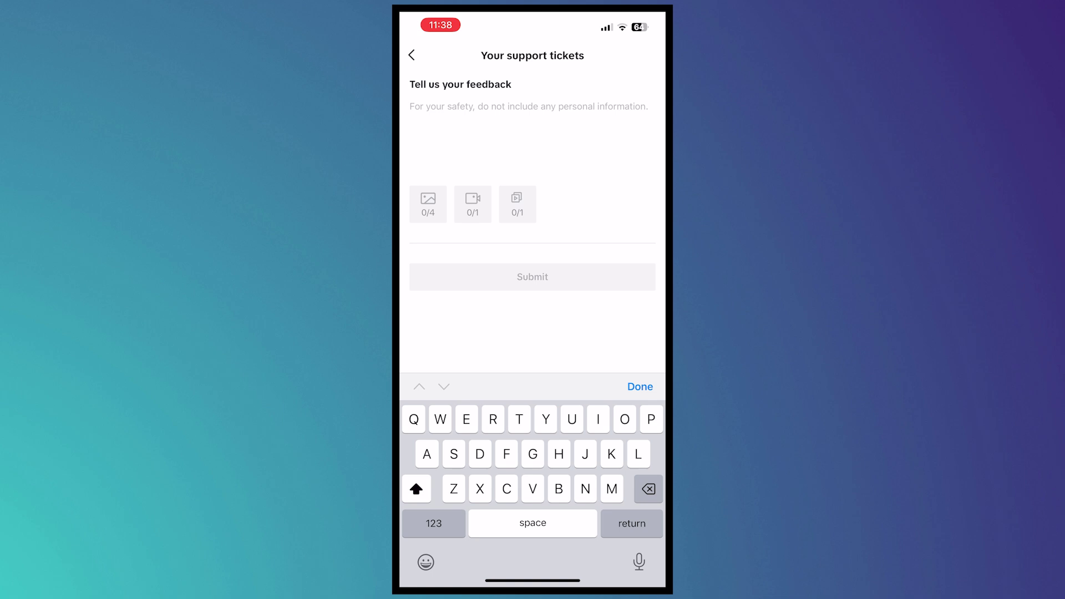
type("Hi tikt")
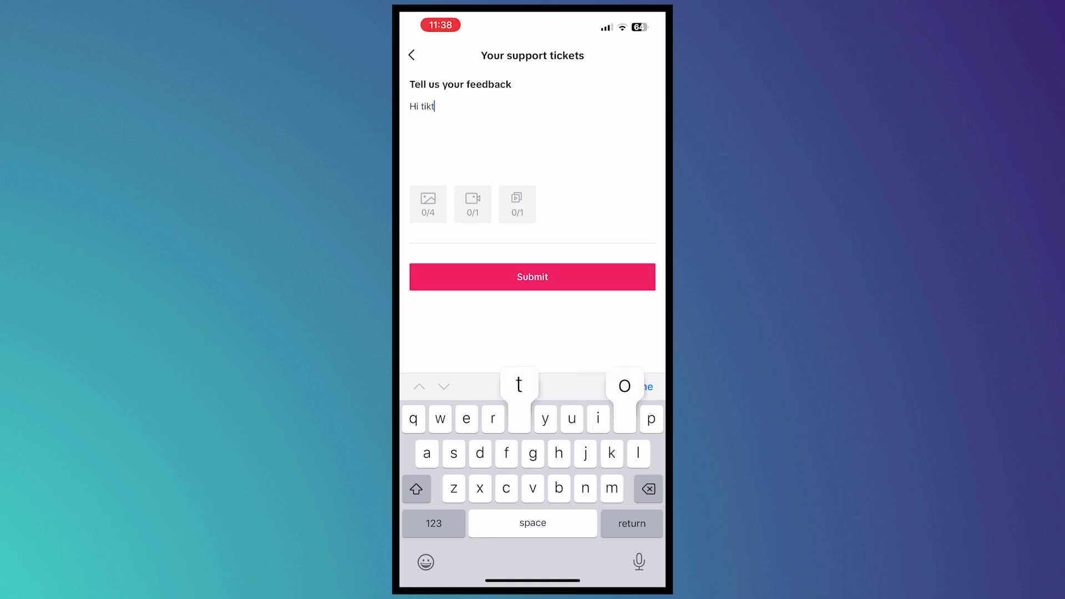
type("ok team i")
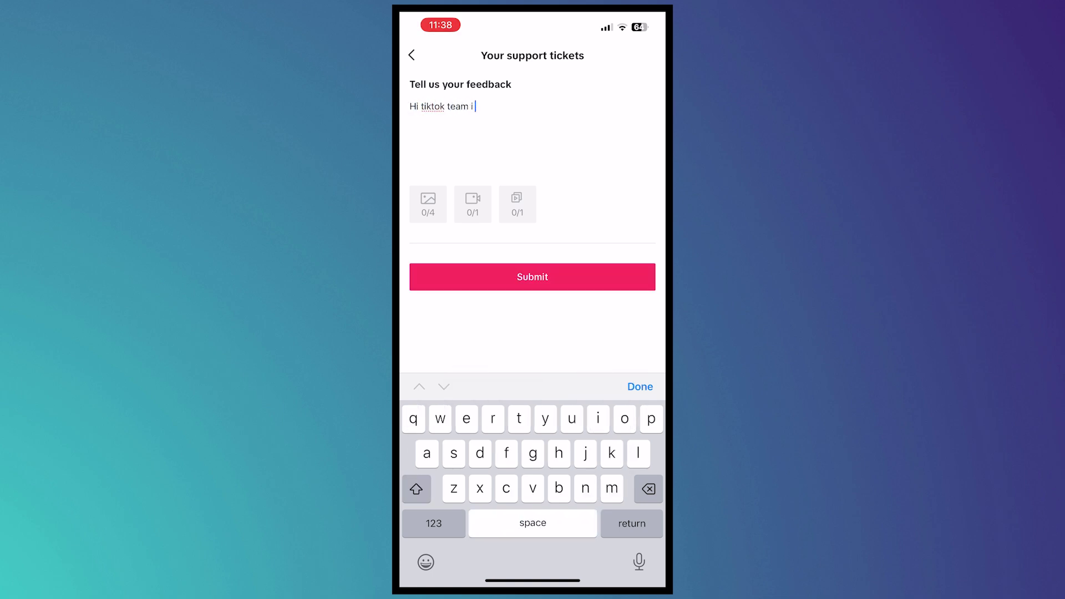
type(" cant send and receive messages due to community guidelines violation. However i think this is an error because....")
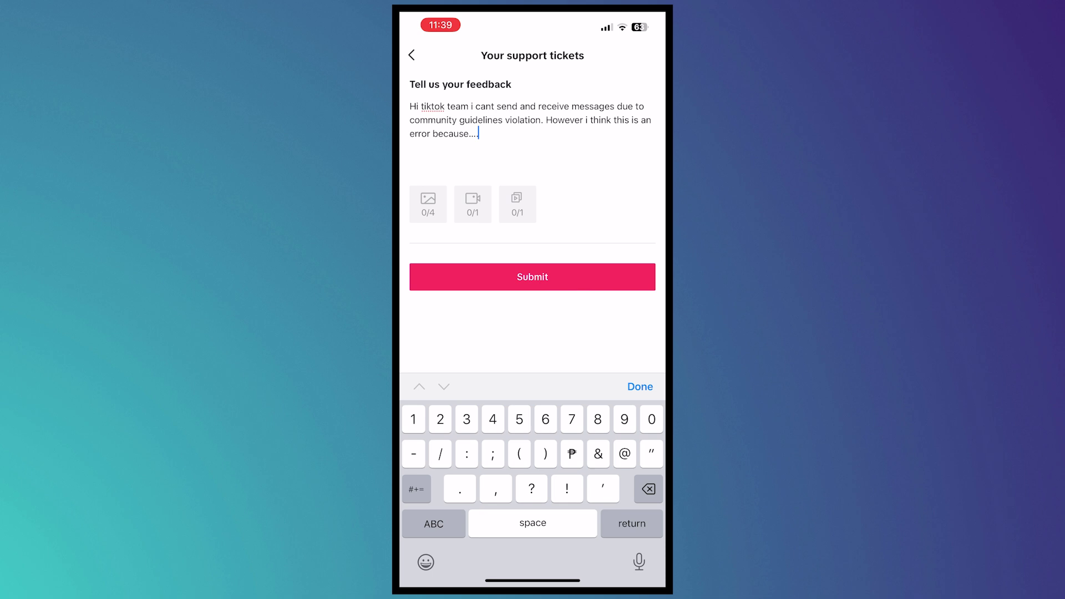